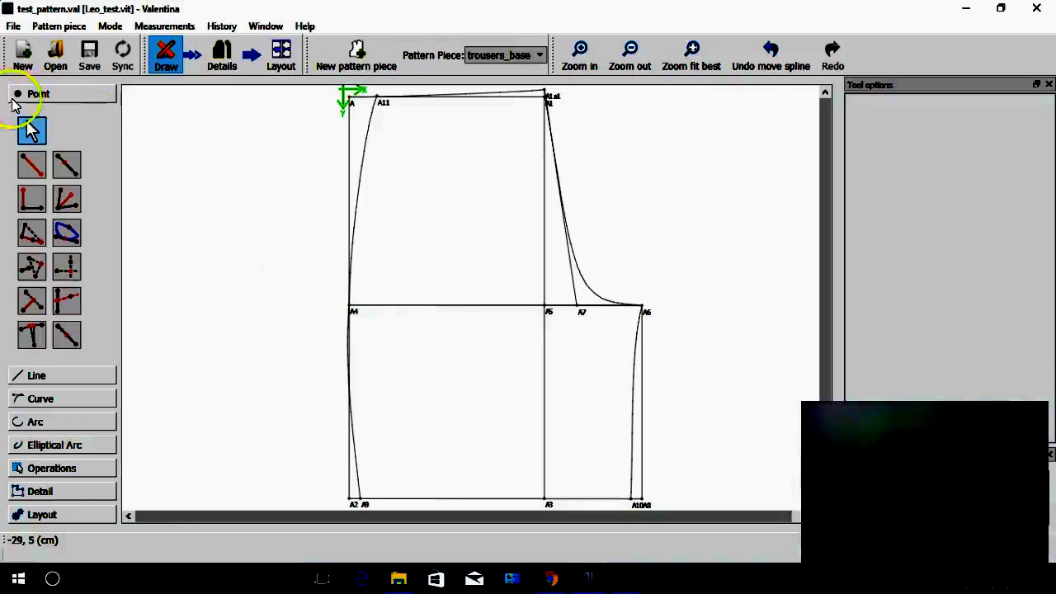
Expand the Line, Curve and Arc sections of the toolbox to show the arc tools
left_click(37, 375)
left_click(39, 400)
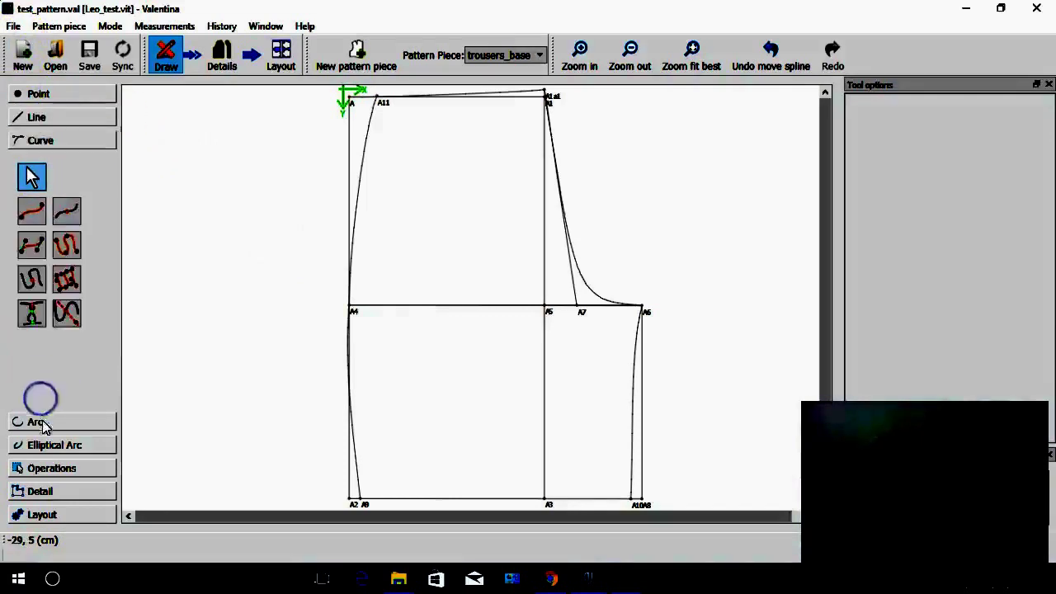
left_click(38, 421)
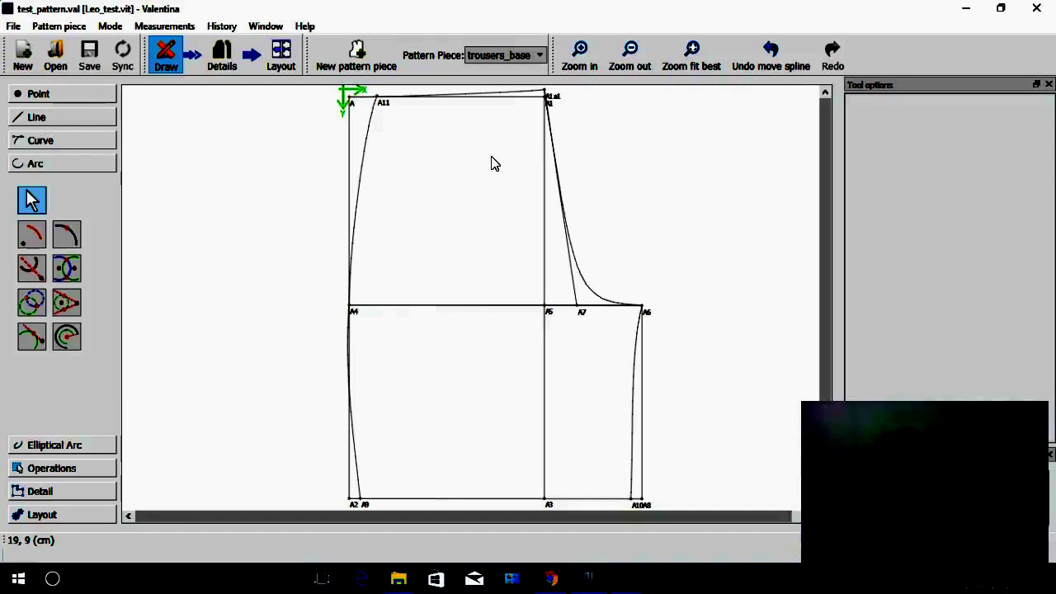
mouse_move(396, 120)
left_mouse_down()
mouse_move(372, 99)
mouse_move(395, 112)
left_mouse_up()
Select the A11–A4 side curve and drag on the draft to adjust its spline
left_click_drag(347, 324, 349, 306)
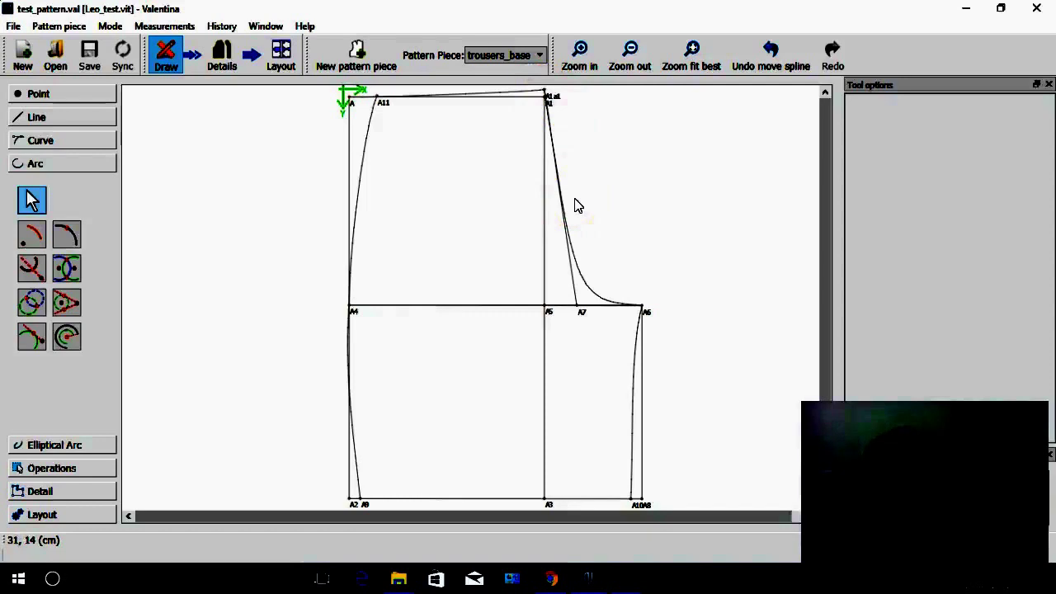
mouse_move(578, 207)
left_mouse_down()
mouse_move(325, 347)
mouse_move(349, 306)
mouse_move(483, 318)
mouse_move(548, 312)
left_mouse_up()
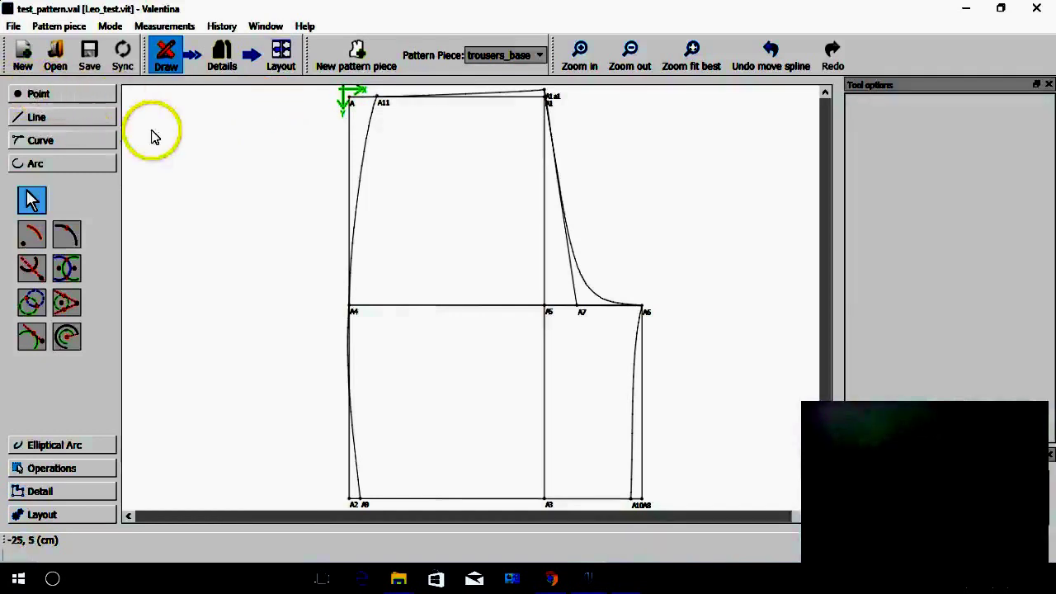
Bow the A–A1a1 waist curve downward, first handle at 9.77659 cm and 292.747°
left_click(39, 93)
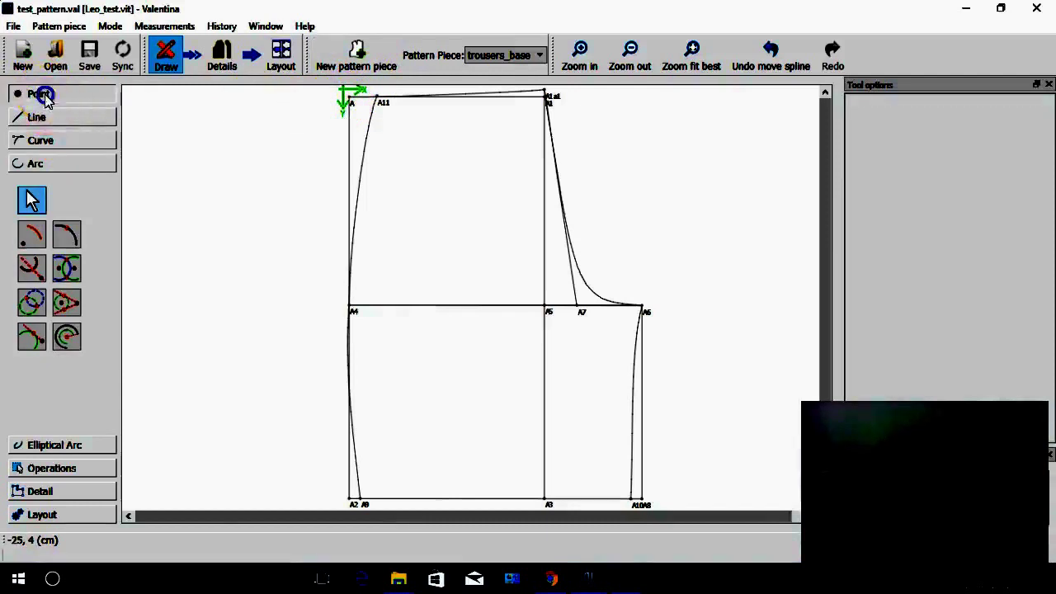
left_click(350, 98)
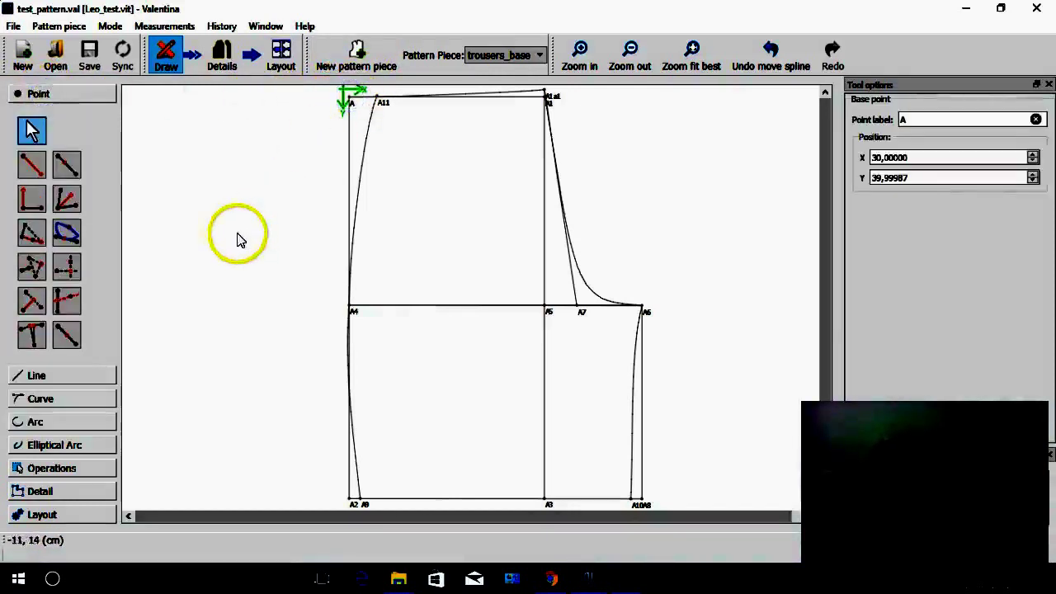
left_click(350, 97)
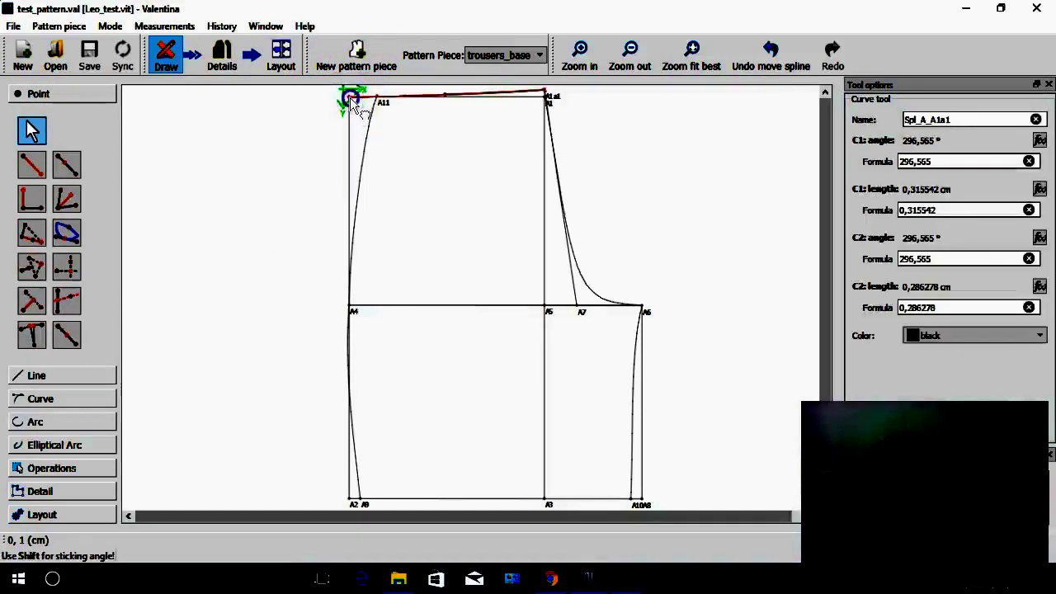
left_click_drag(350, 98, 396, 163)
left_click(396, 163)
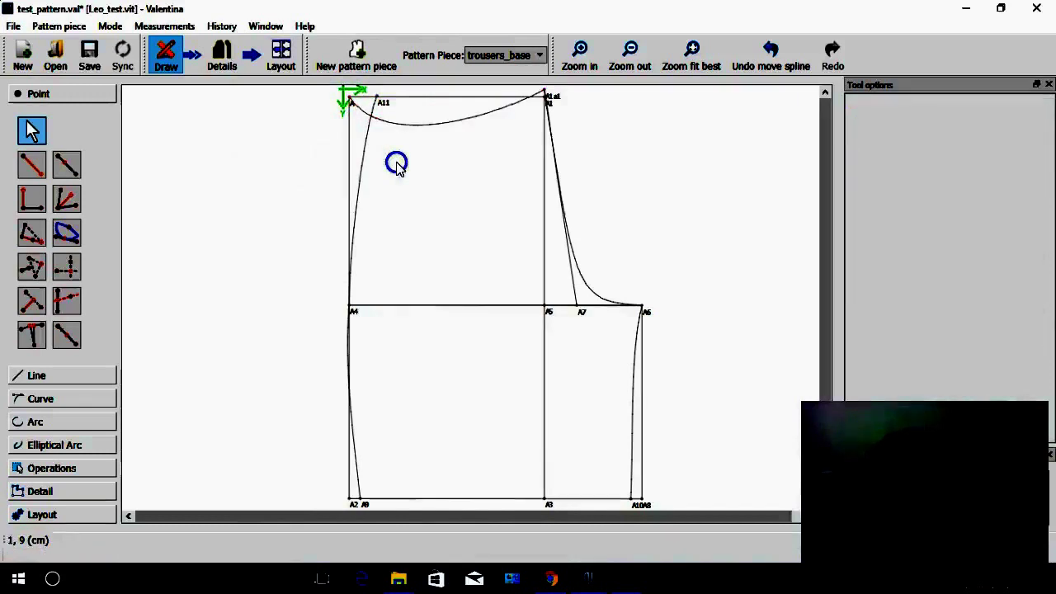
left_click(184, 211)
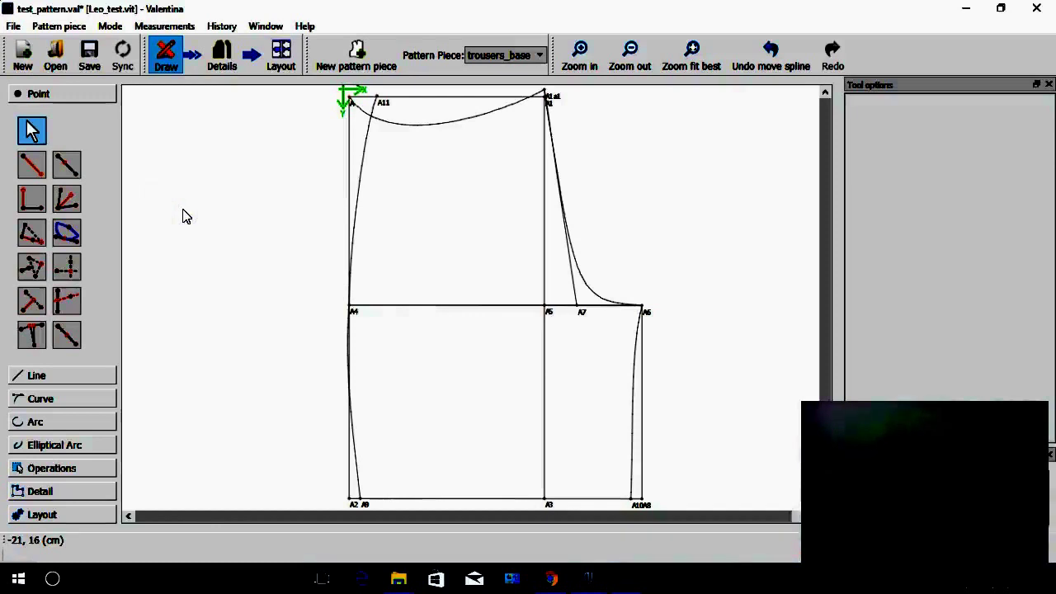
left_click(152, 26)
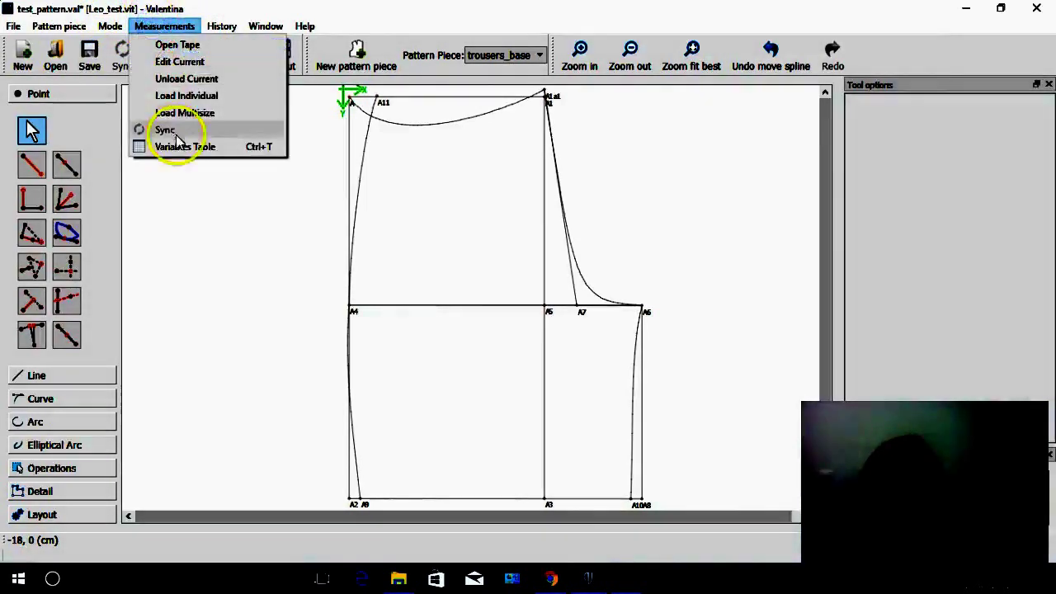
left_click(183, 147)
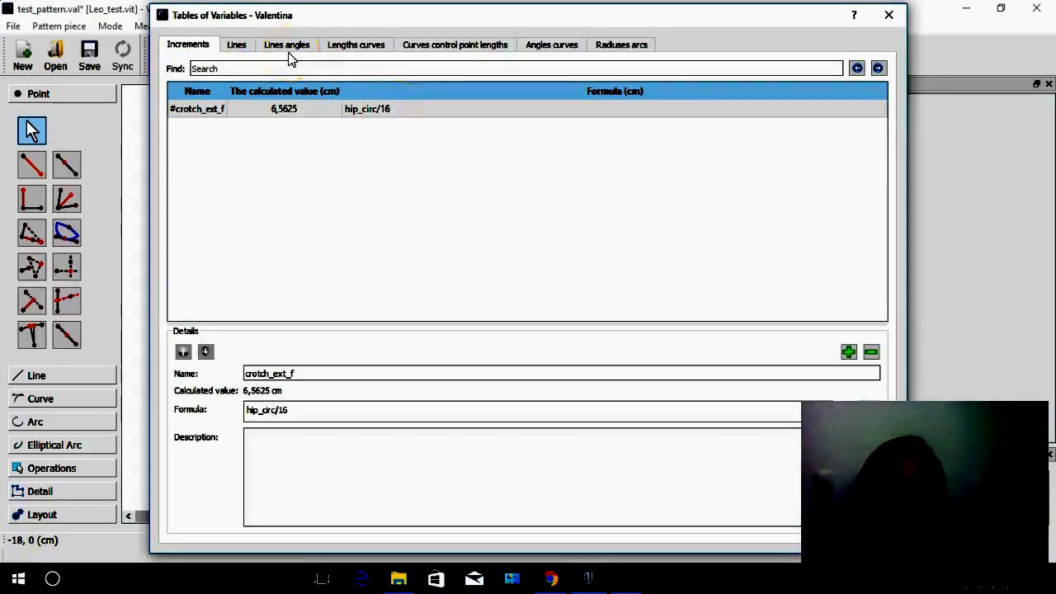
left_click(236, 47)
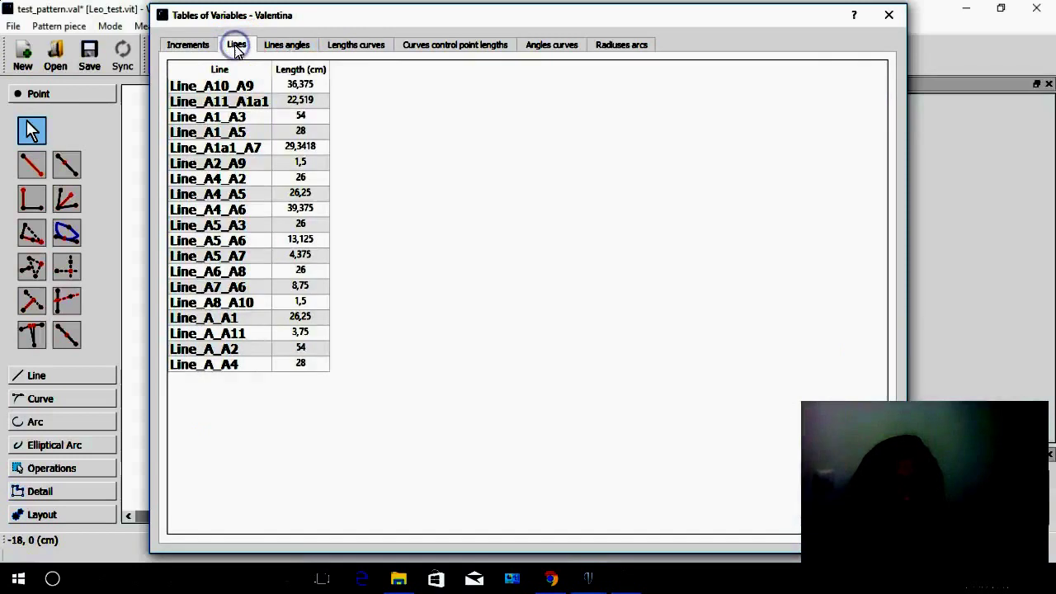
left_click(891, 19)
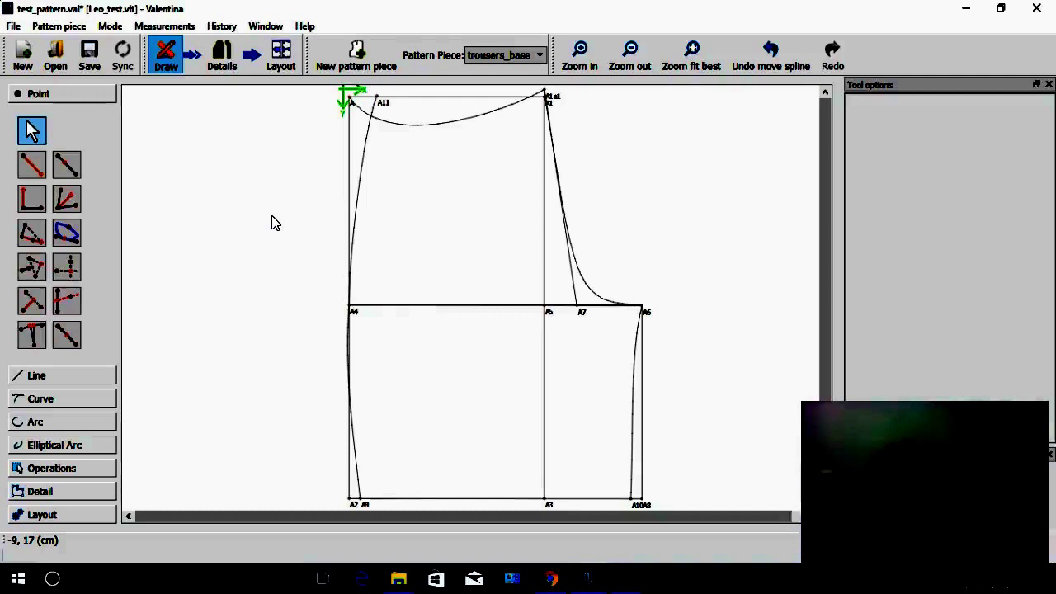
Switch to Details mode to show the trousers back piece with seam allowance and labels
left_click(306, 217)
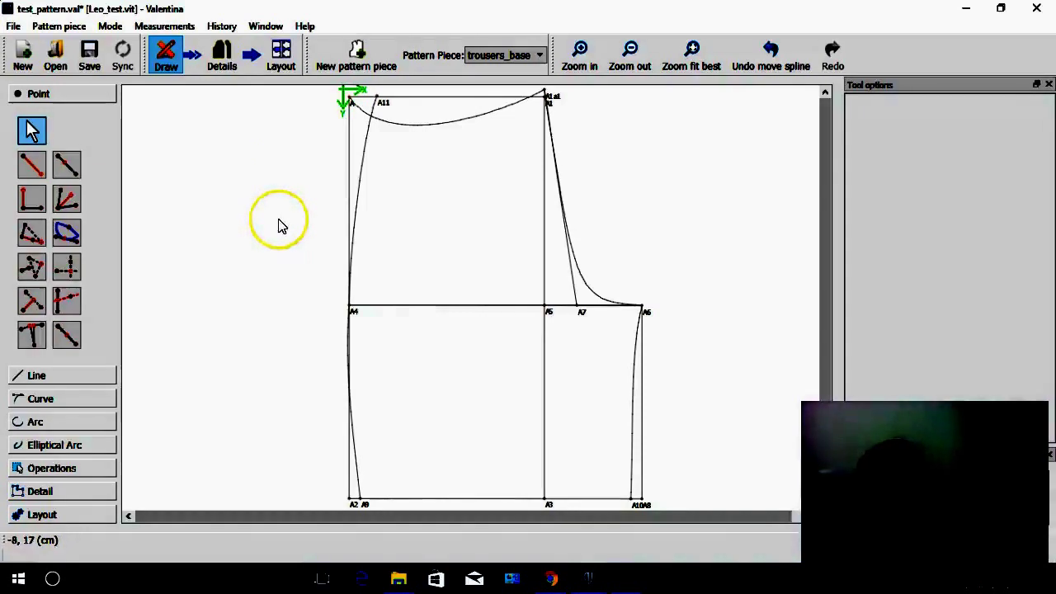
left_click(227, 59)
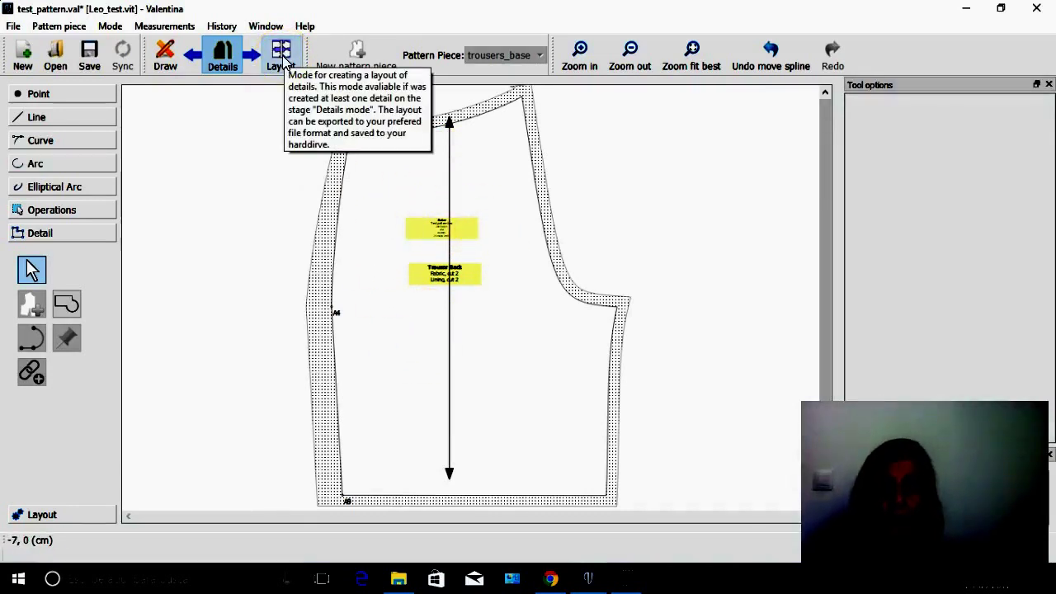
left_click(224, 53)
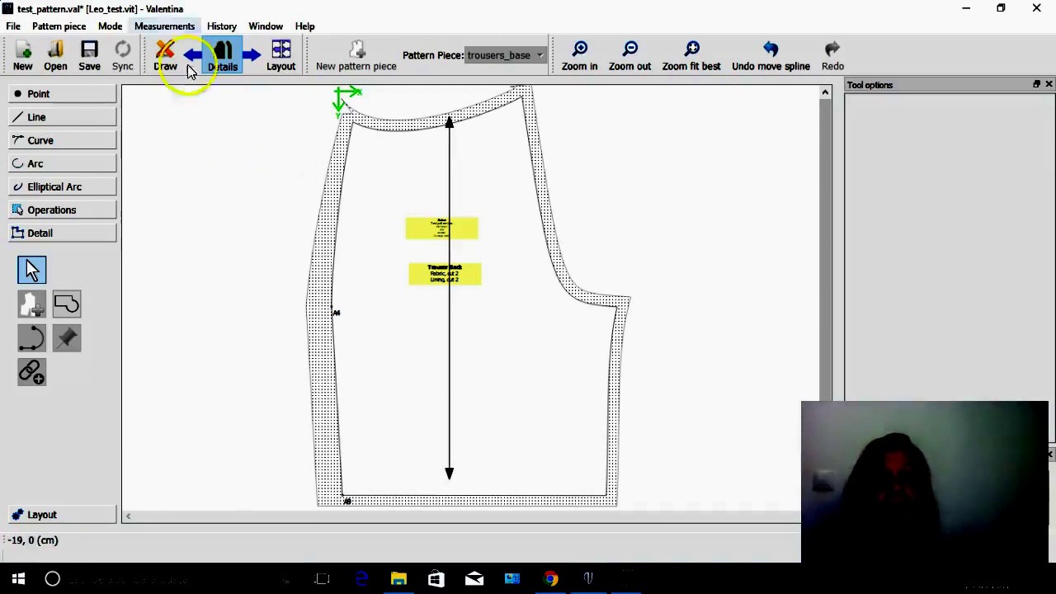
Cancel loading a different individual measurements file, then reopen the Measurements menu
left_click(167, 32)
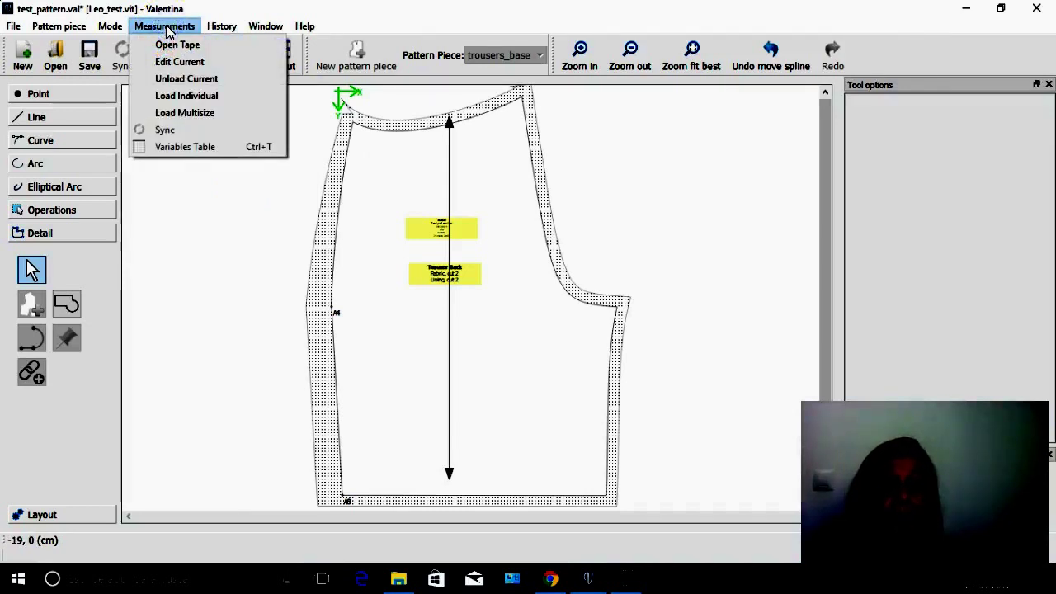
left_click(177, 97)
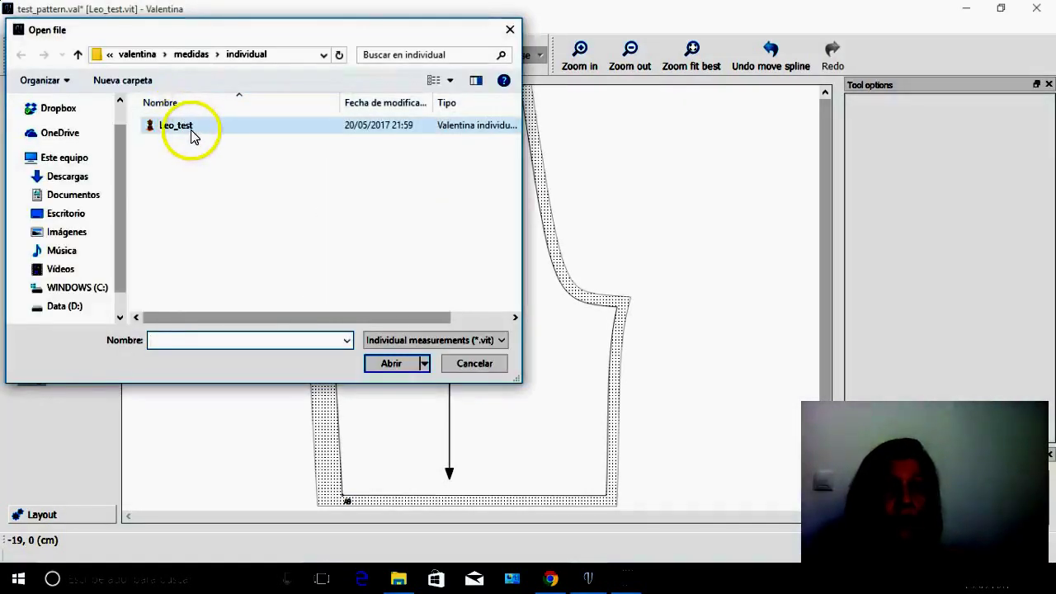
left_click(467, 364)
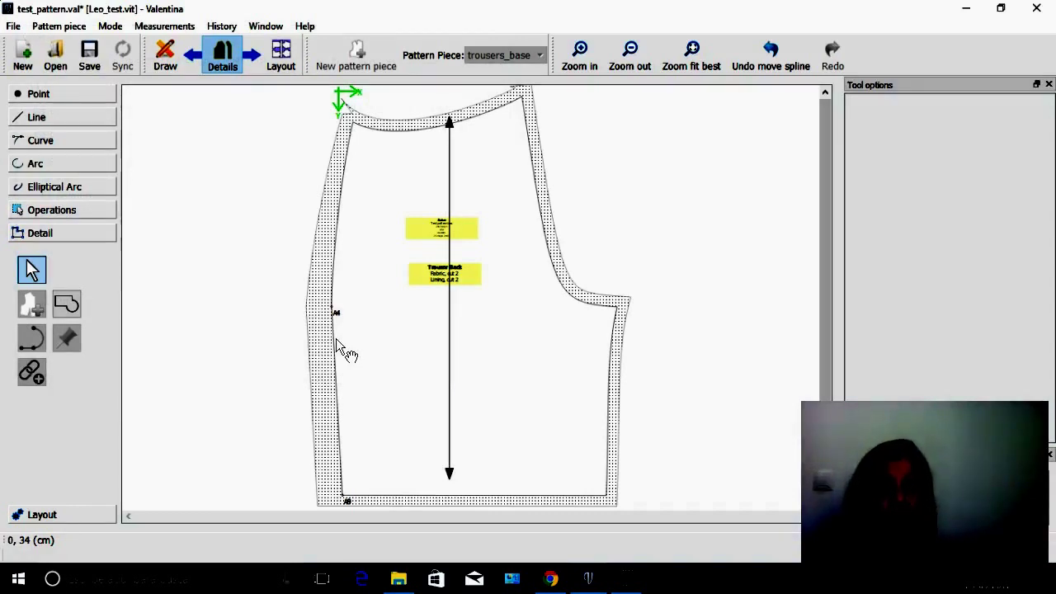
left_click(163, 28)
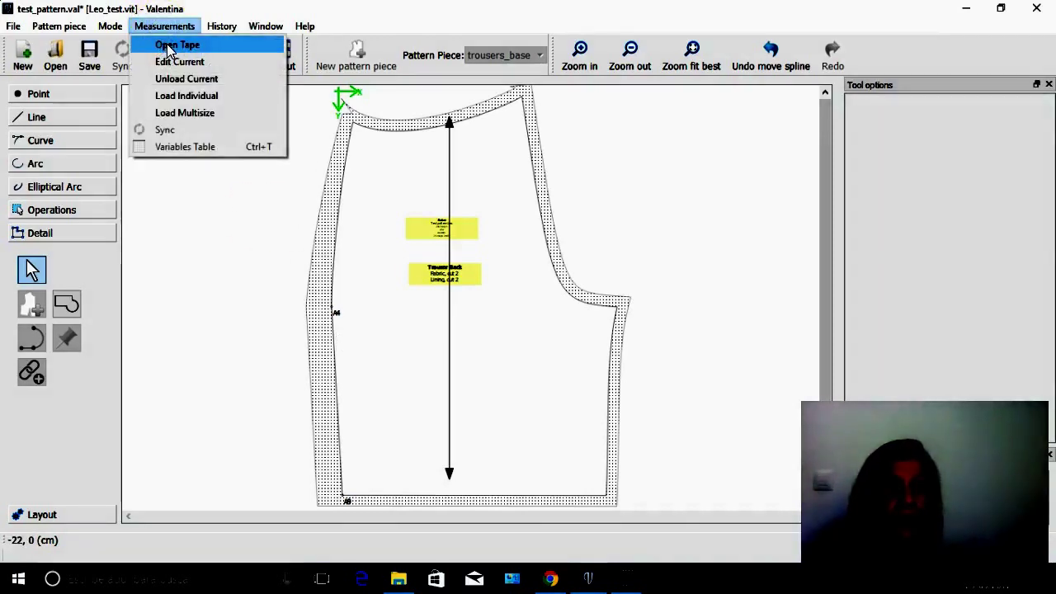
Launch Tape and open the Leo_test.vit individual measurements file
left_click(168, 47)
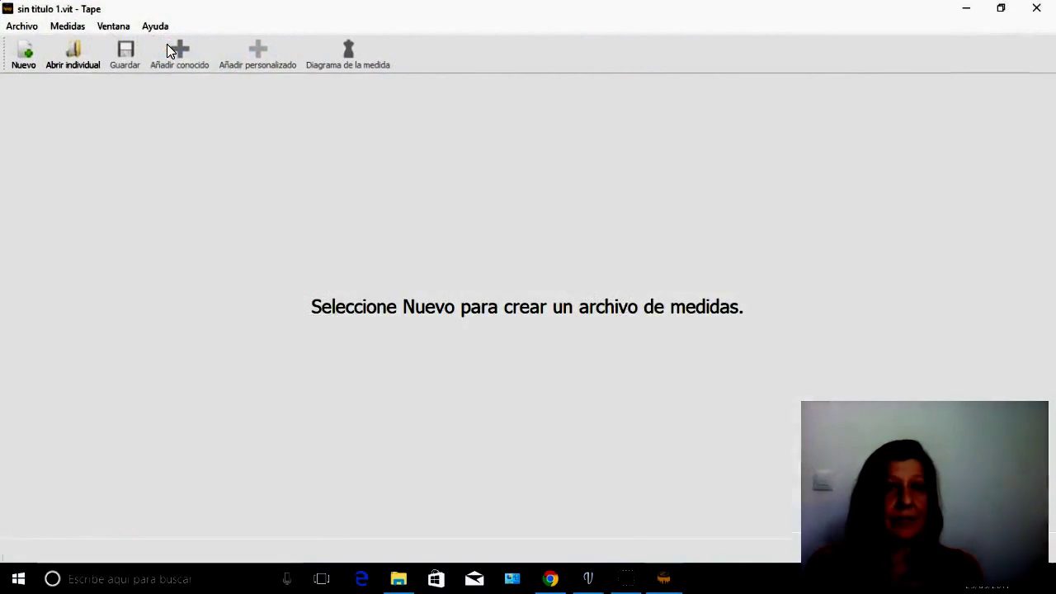
left_click(88, 62)
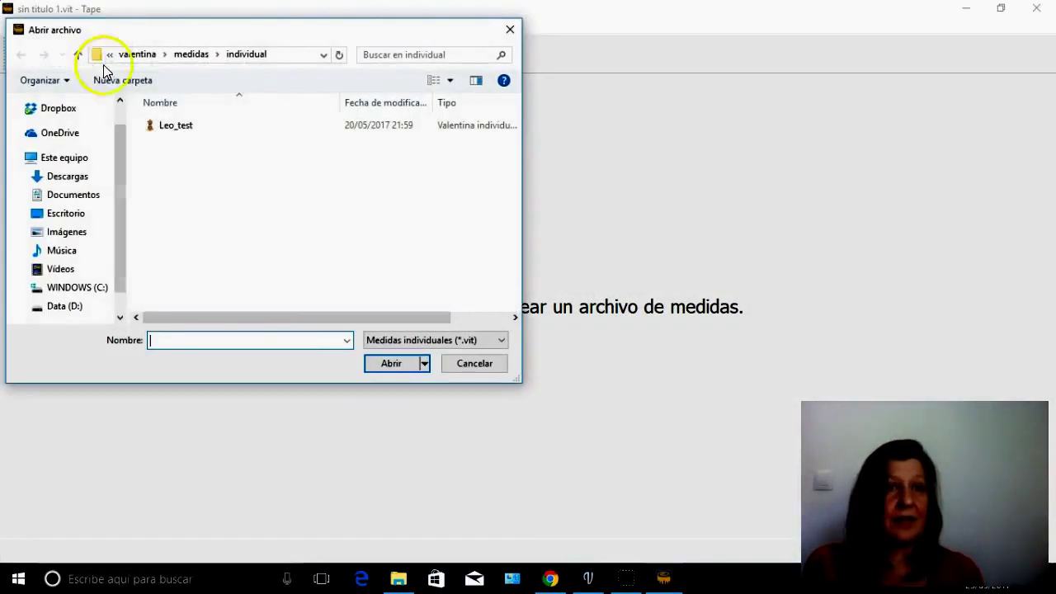
left_click(172, 125)
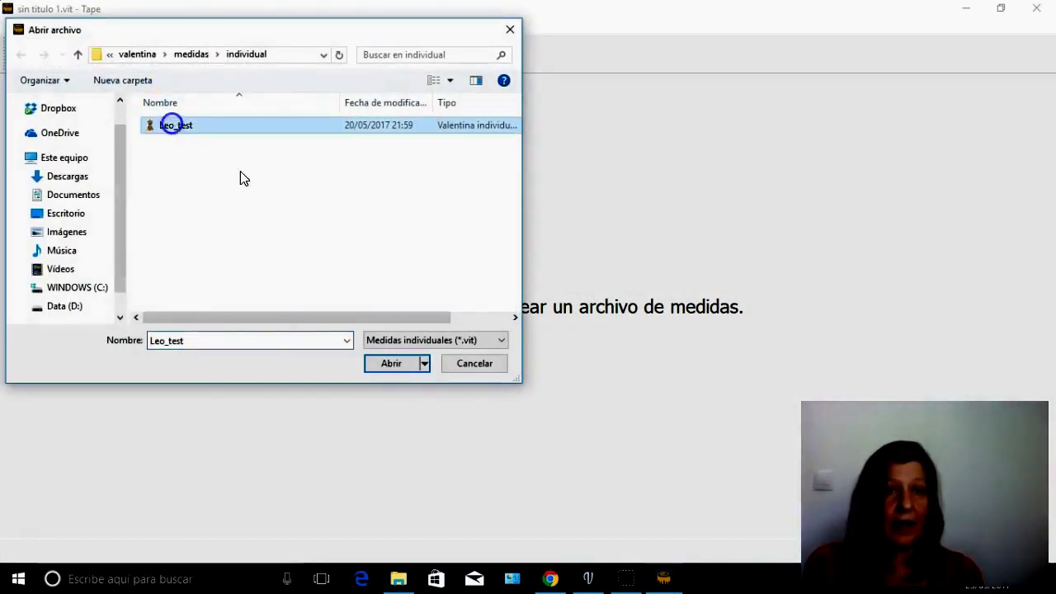
left_click(385, 367)
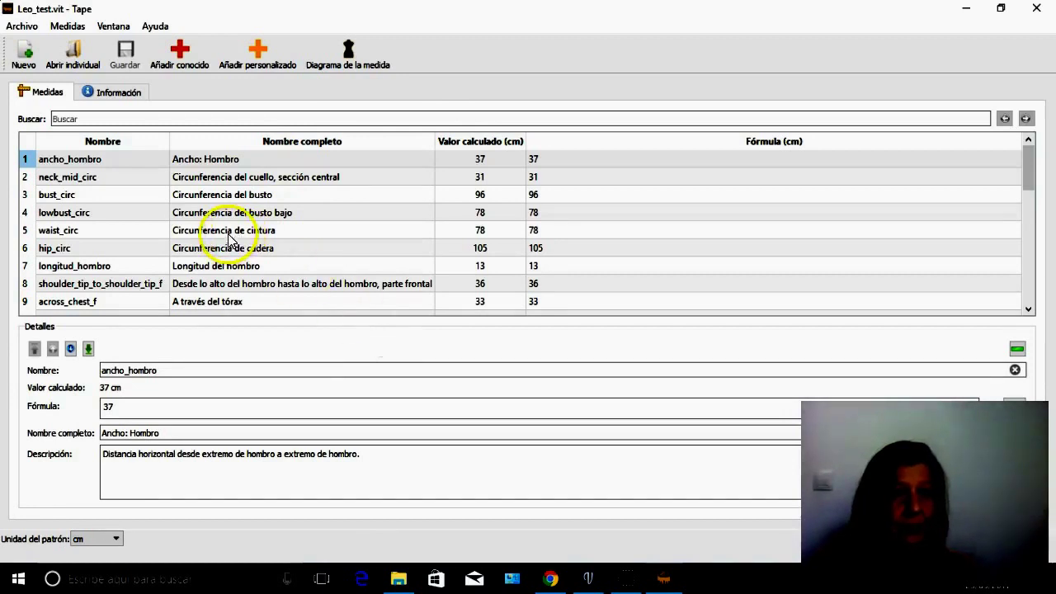
Change hip_circ from 105 to 110 cm and save the measurements file
left_click(120, 255)
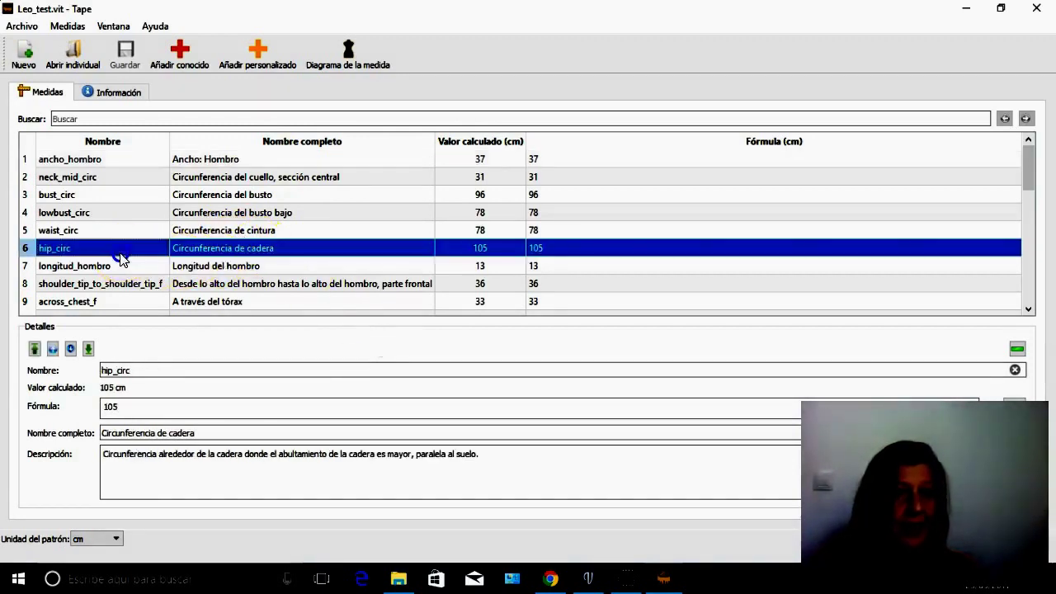
left_click(134, 404)
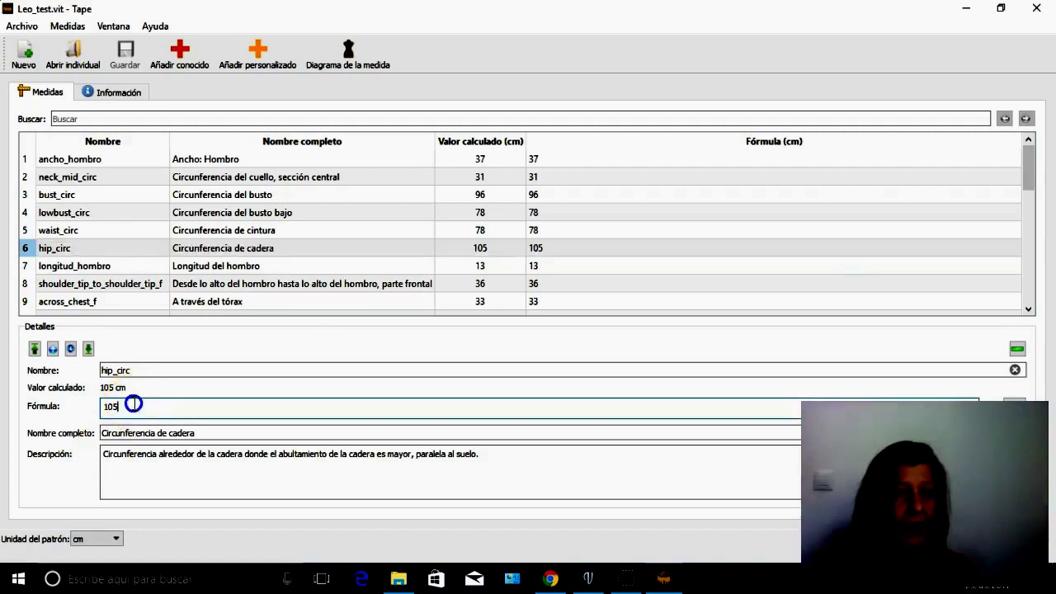
key("BackSpace")
key("BackSpace")
type("10")
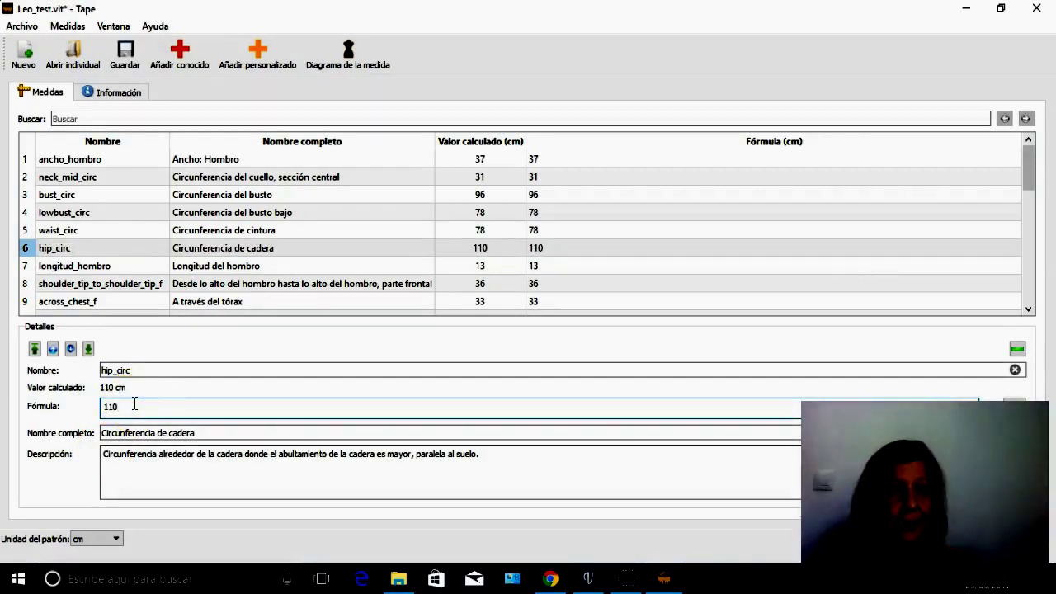
left_click(125, 54)
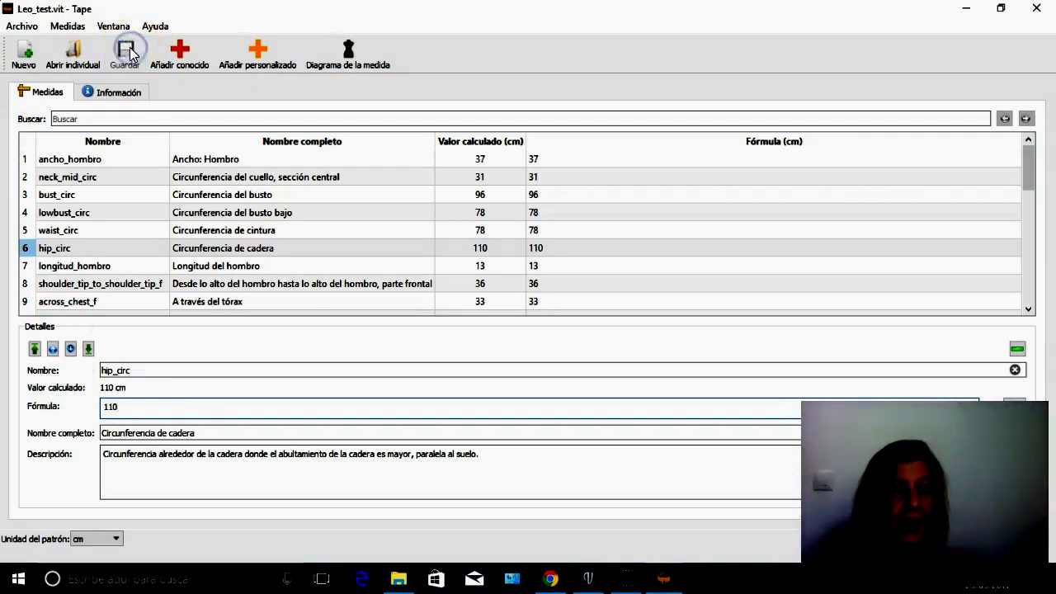
Close Tape, accept syncing the changed measurements, and return to the trousers_base draft
left_click(1037, 9)
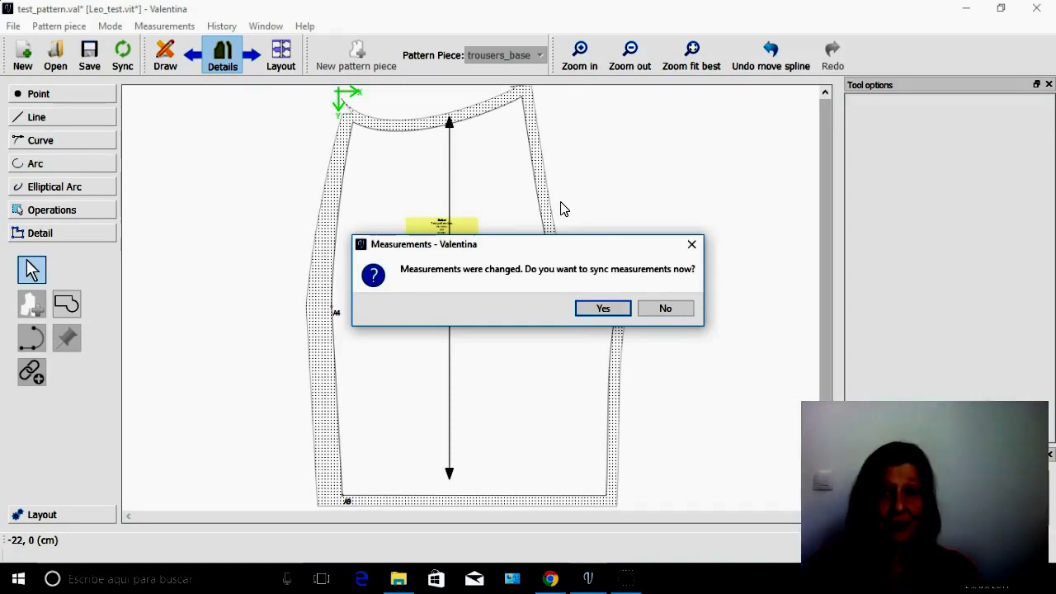
left_click(584, 310)
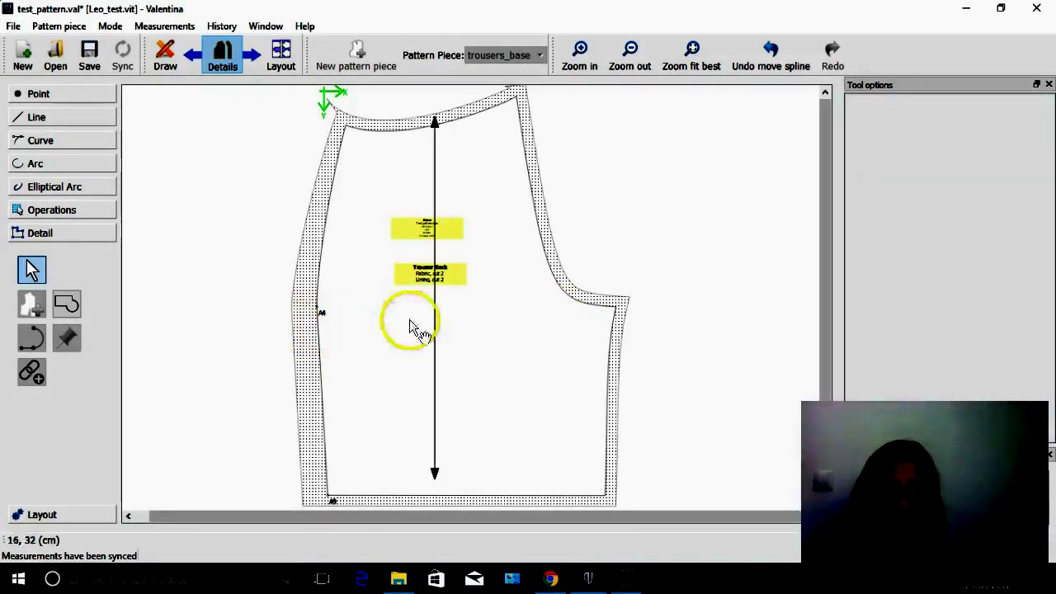
left_click(165, 55)
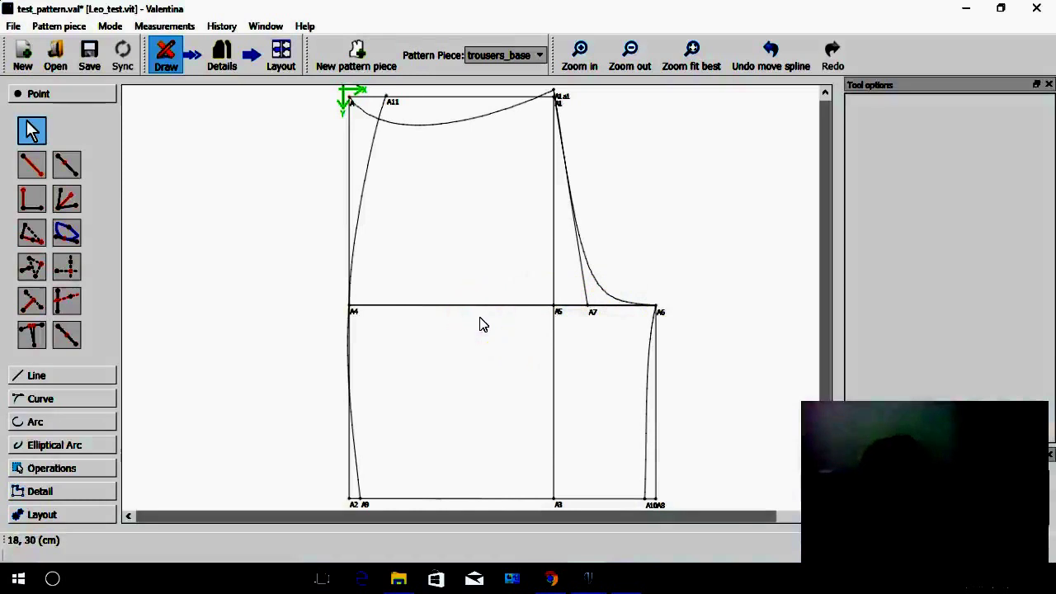
left_click(700, 225)
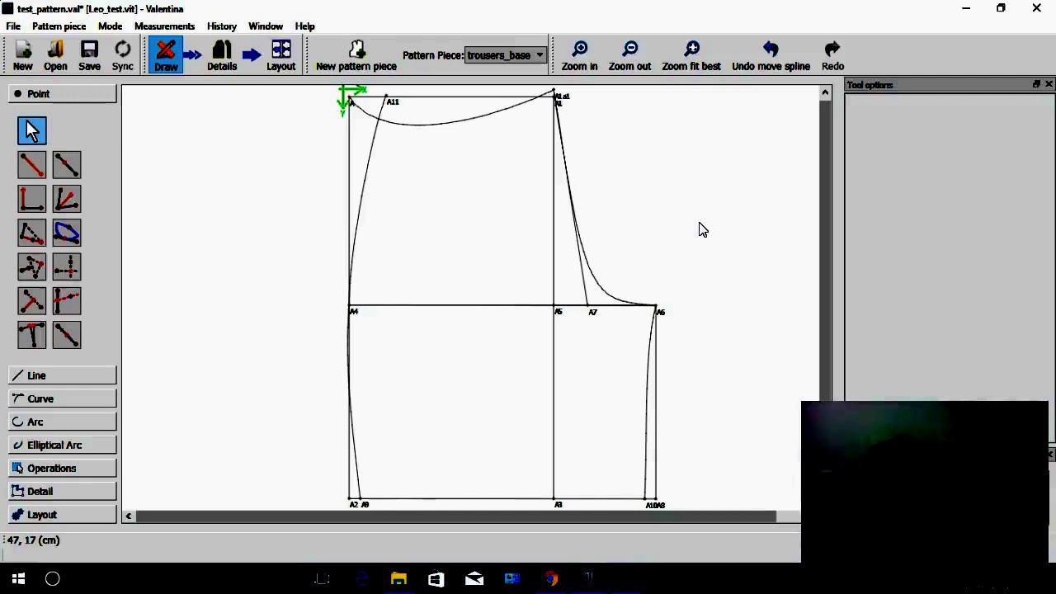
left_click(690, 249)
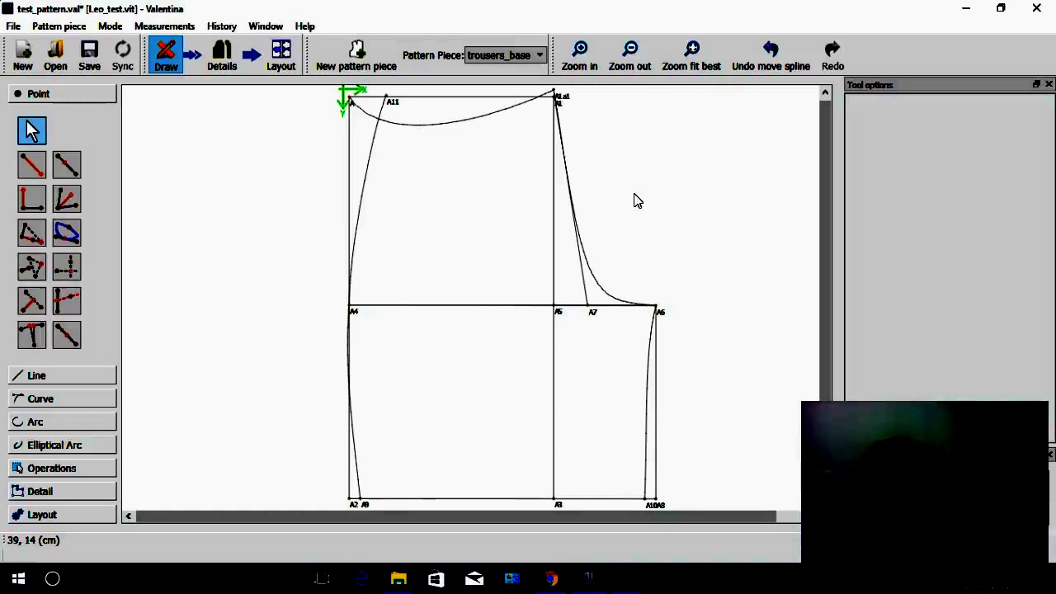
Flatten the A–A1a1 waist curve, first handle at 9.24917 cm and 348.509°
left_click_drag(599, 228, 595, 280)
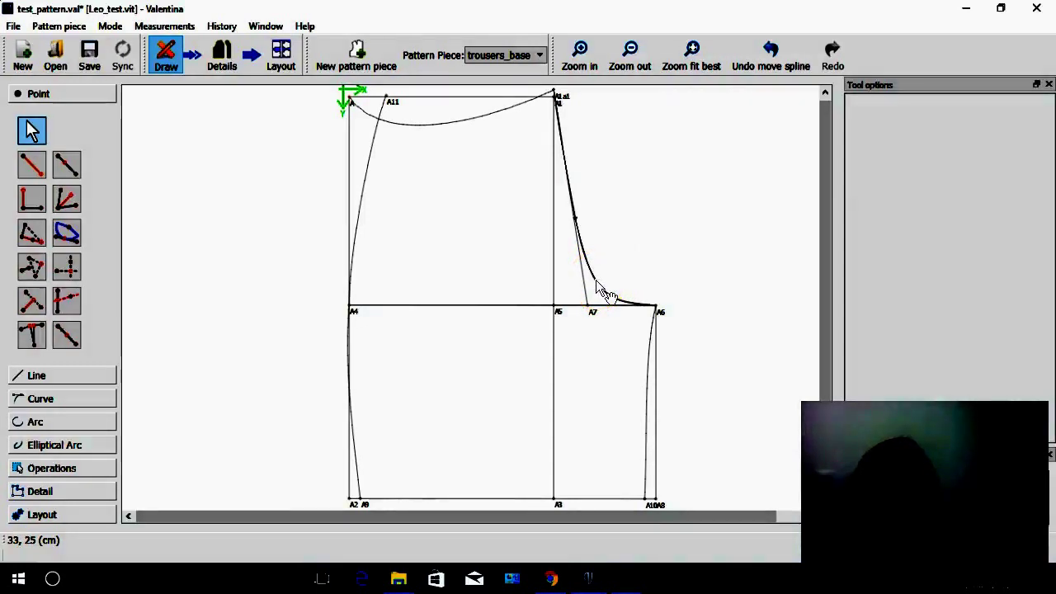
left_click(596, 280)
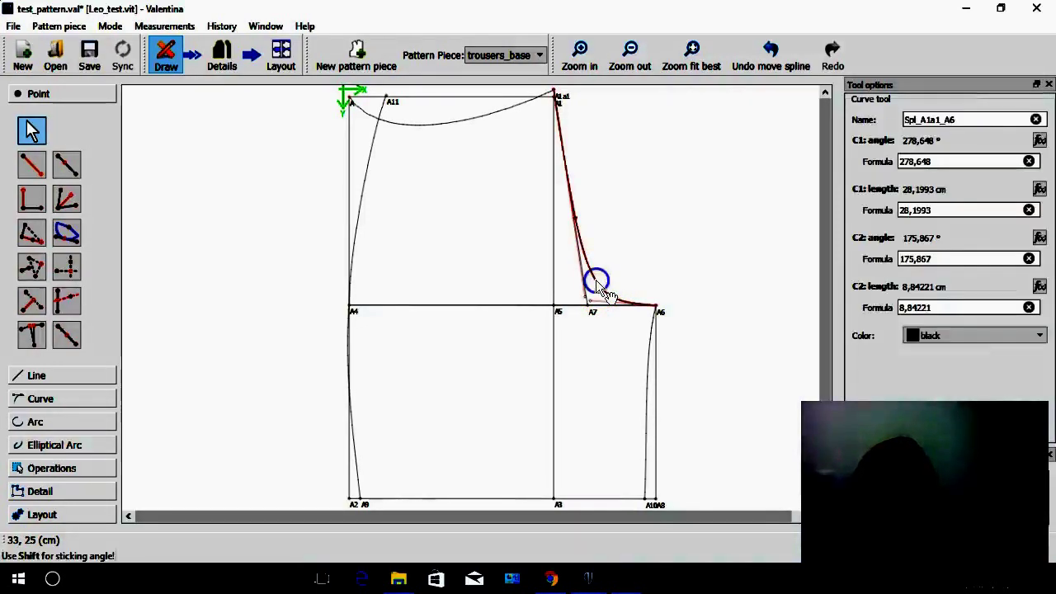
left_click(498, 155)
left_click_drag(497, 155, 446, 128)
left_click(445, 128)
left_click_drag(405, 195, 460, 109)
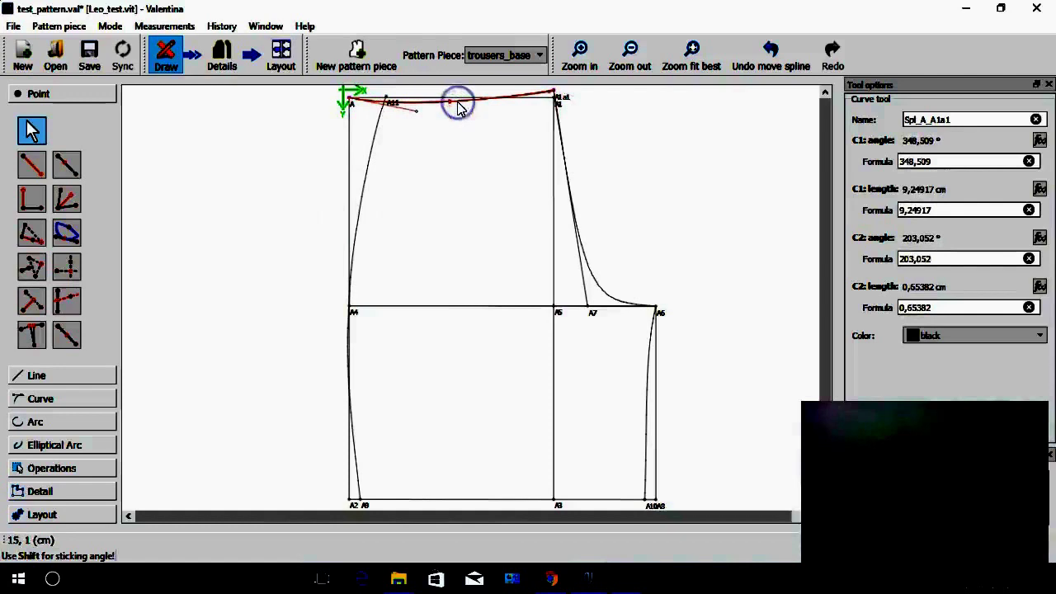
left_click(604, 136)
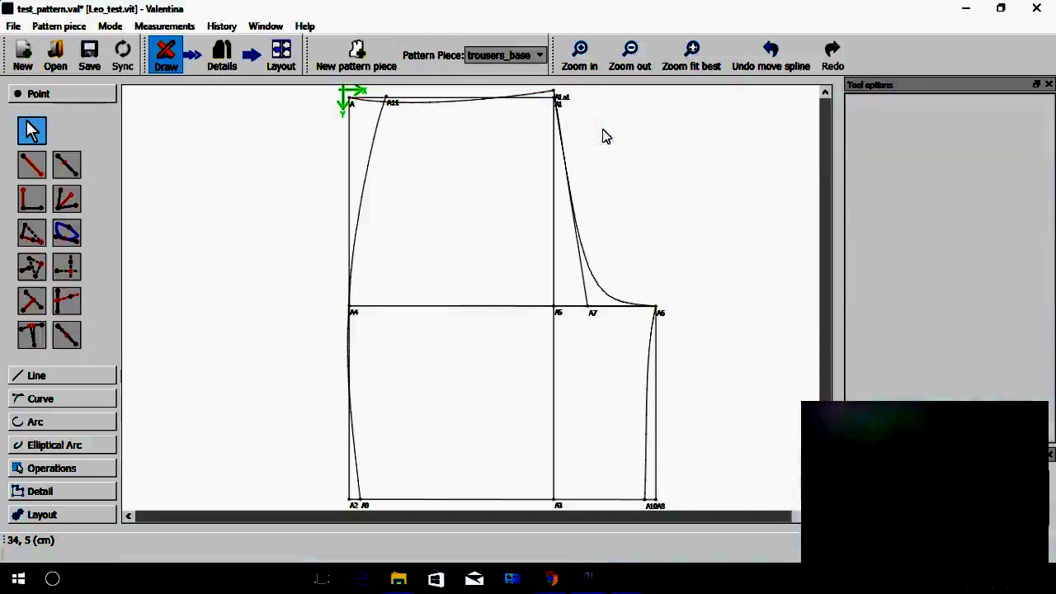